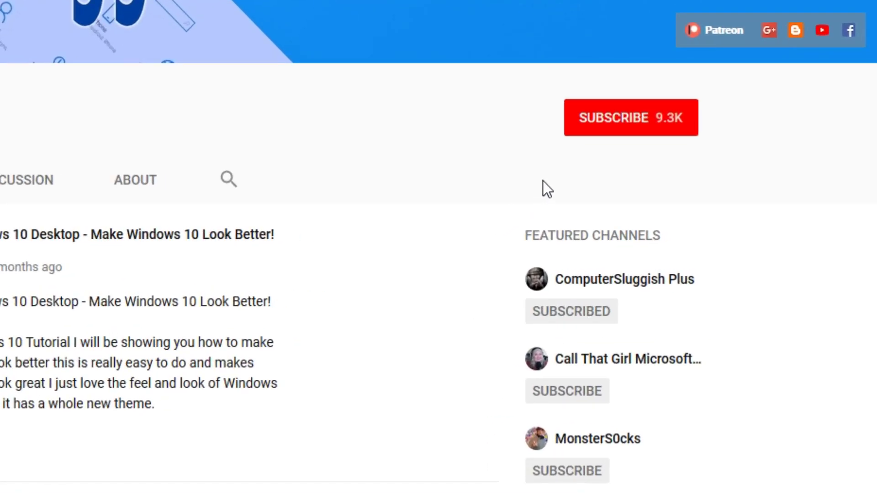
# - Subscribe to ComputerSluggish Tutorials on YouTube and enable notifications for the channel
pyautogui.click(624, 130)
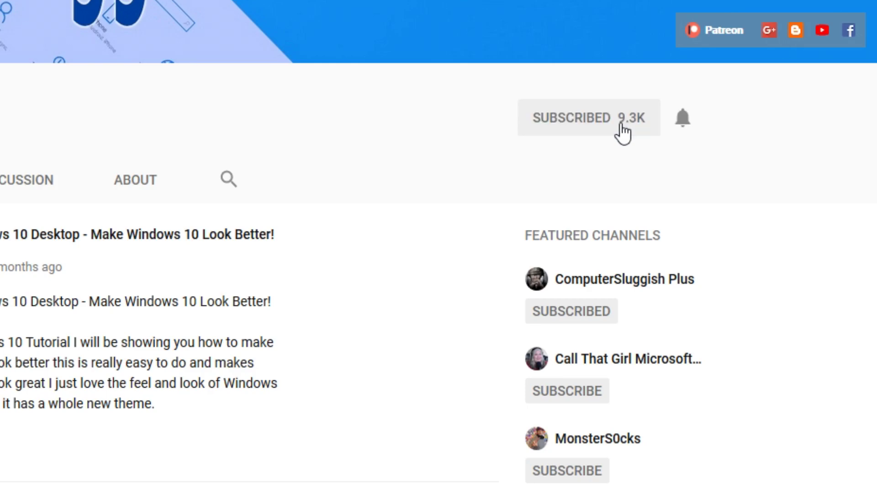
pyautogui.click(688, 127)
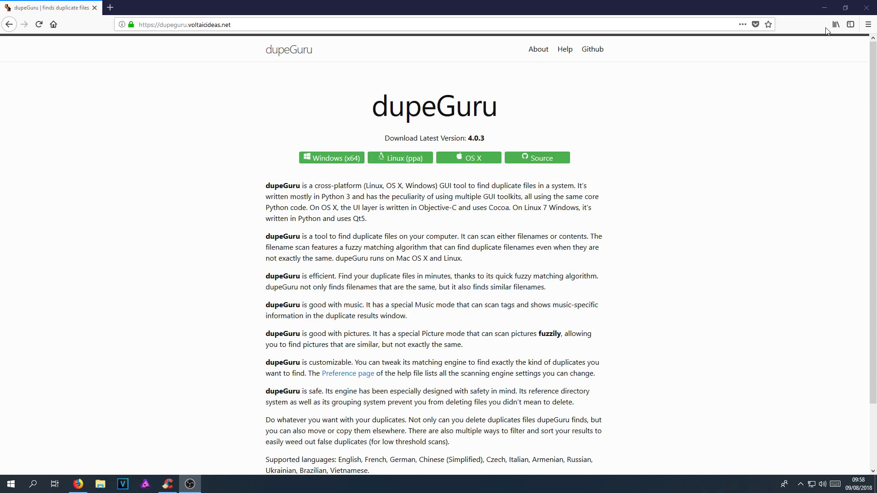
# - Minimize the browser showing the dupeGuru website to reveal the Windows desktop
pyautogui.click(824, 8)
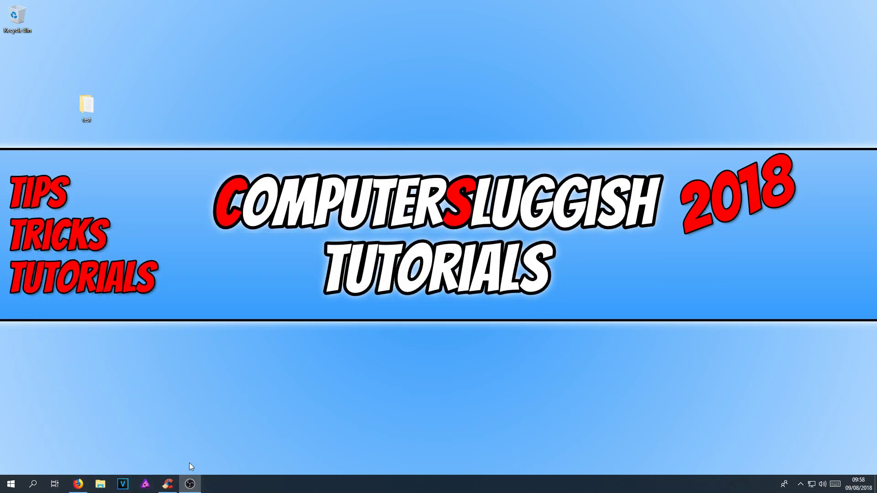
# - Open CCleaner's Duplicate Finder and review its empty Exclude list of drives and folders
pyautogui.click(168, 484)
pyautogui.click(731, 212)
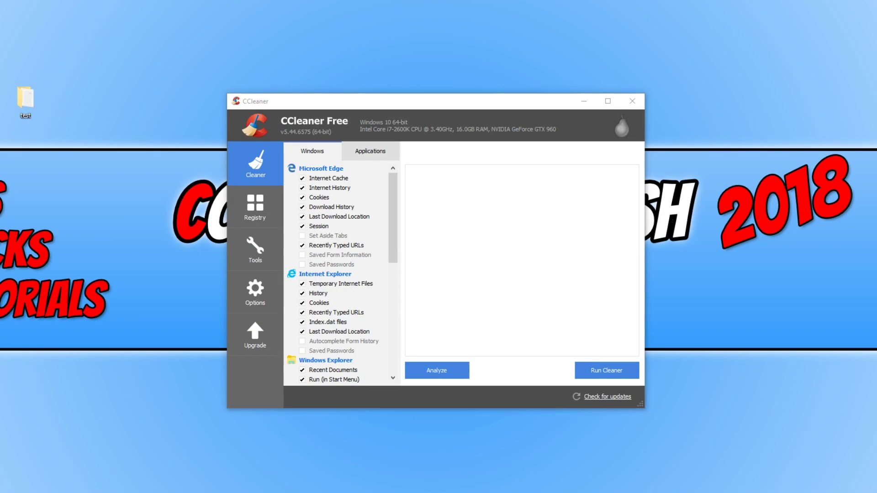
pyautogui.click(259, 253)
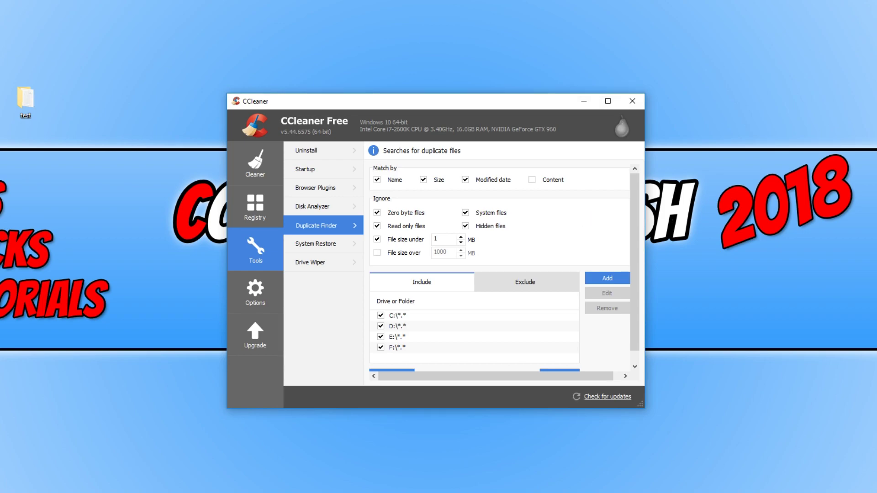
pyautogui.moveTo(638, 201); pyautogui.dragTo(632, 180)
pyautogui.click(528, 284)
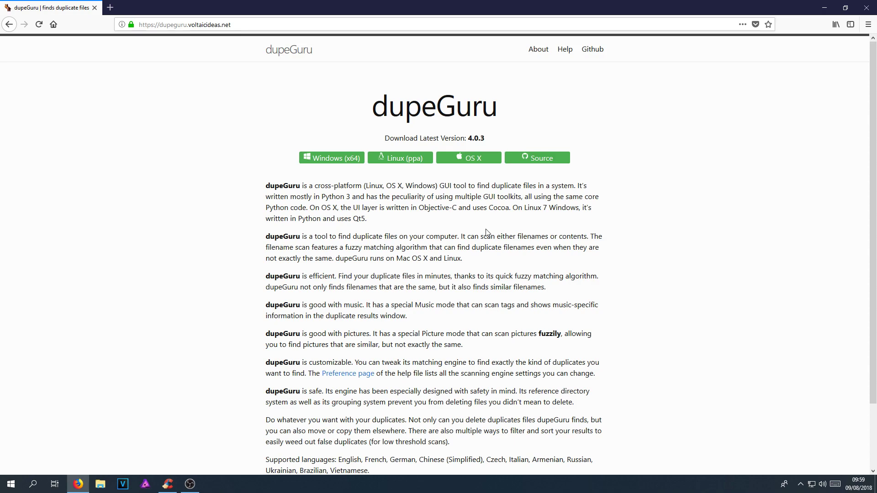
# - Save the Windows x64 installer dupeGuru_win64_4.0.3.exe and launch it from the downloads list
pyautogui.click(332, 157)
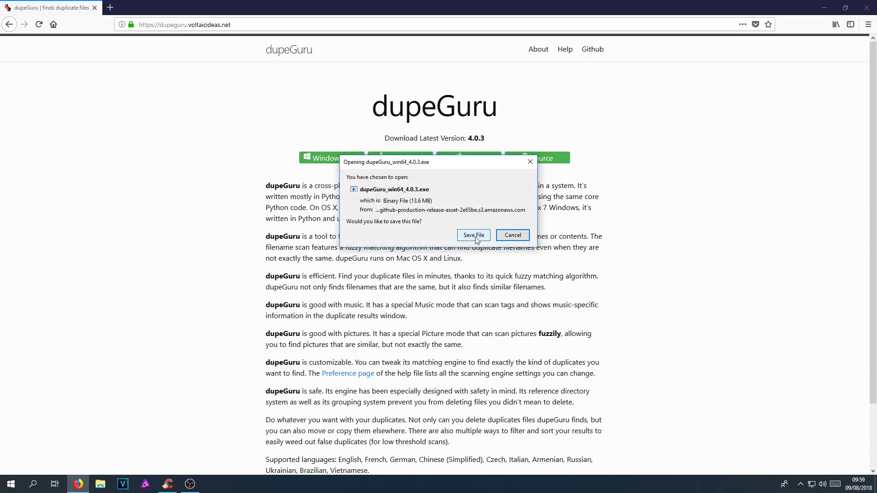
pyautogui.click(474, 235)
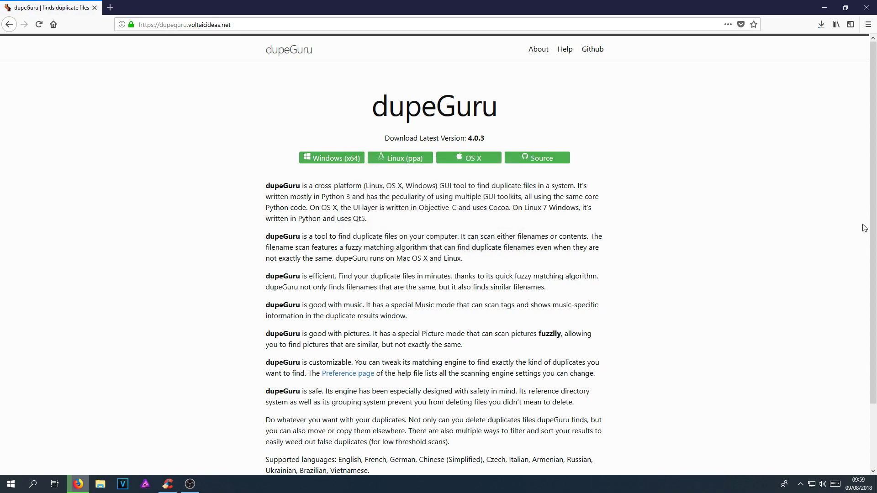
pyautogui.click(821, 25)
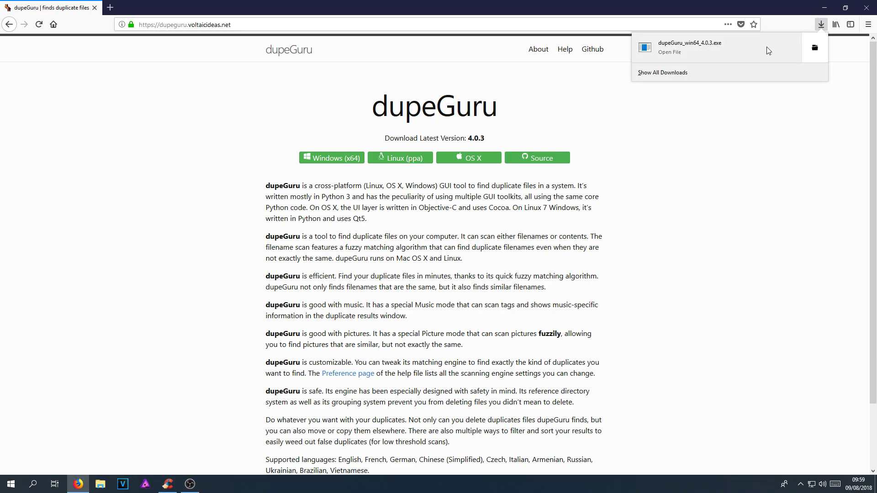
pyautogui.click(767, 49)
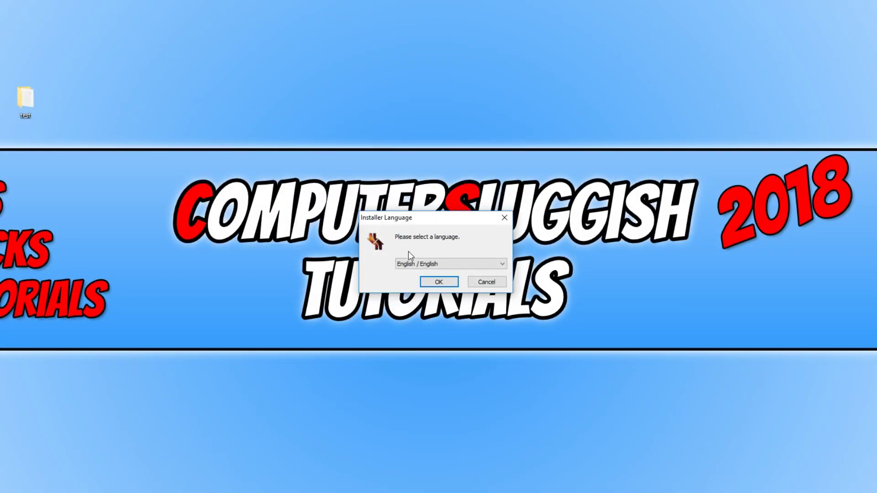
# - Install dupeGuru for anyone on this computer, accepting the license, default folder and Start Menu folder
pyautogui.click(438, 283)
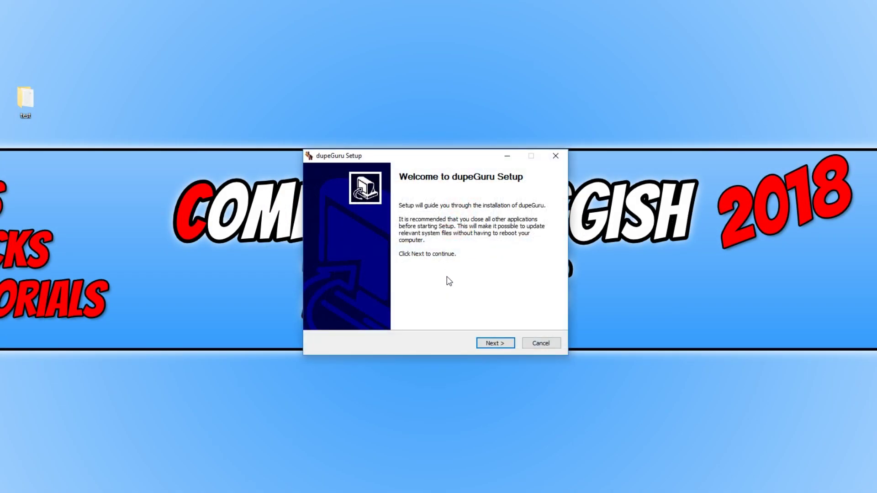
pyautogui.click(501, 343)
pyautogui.click(504, 345)
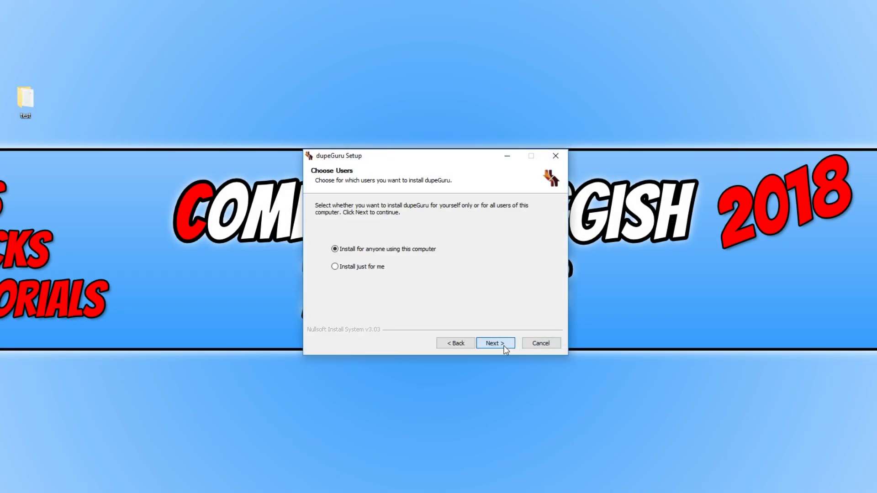
pyautogui.click(505, 347)
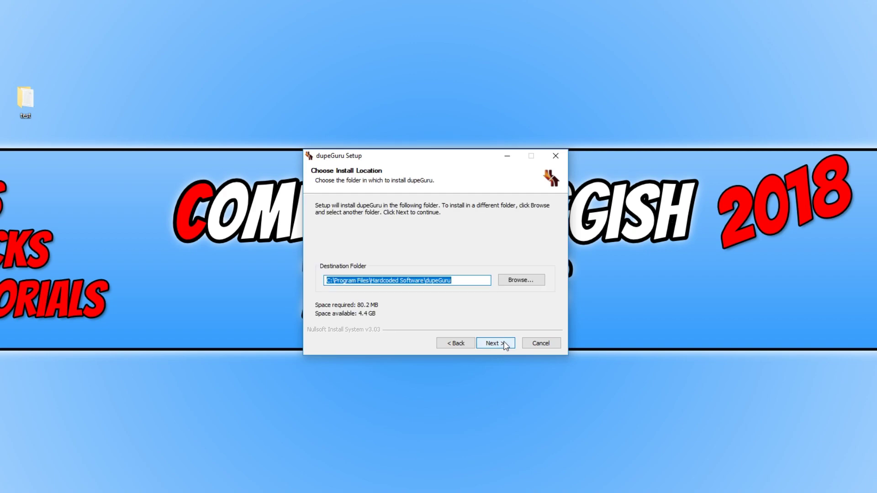
pyautogui.click(505, 346)
pyautogui.click(505, 346)
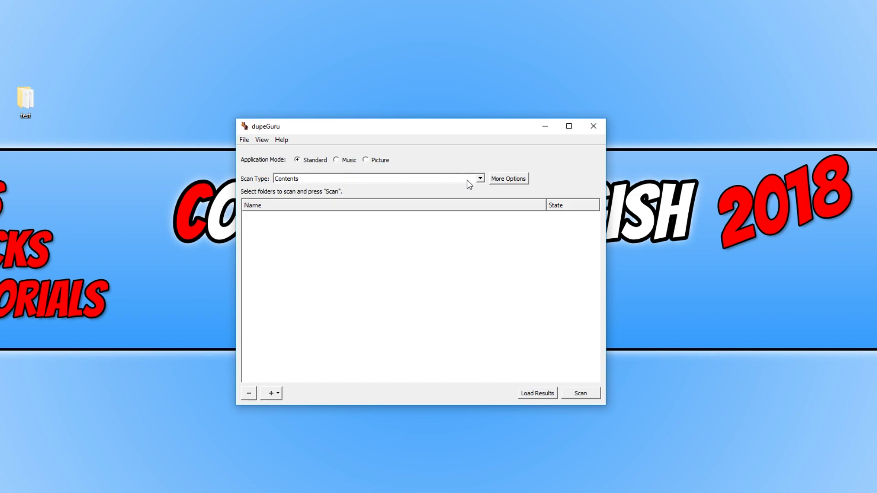
pyautogui.click(480, 178)
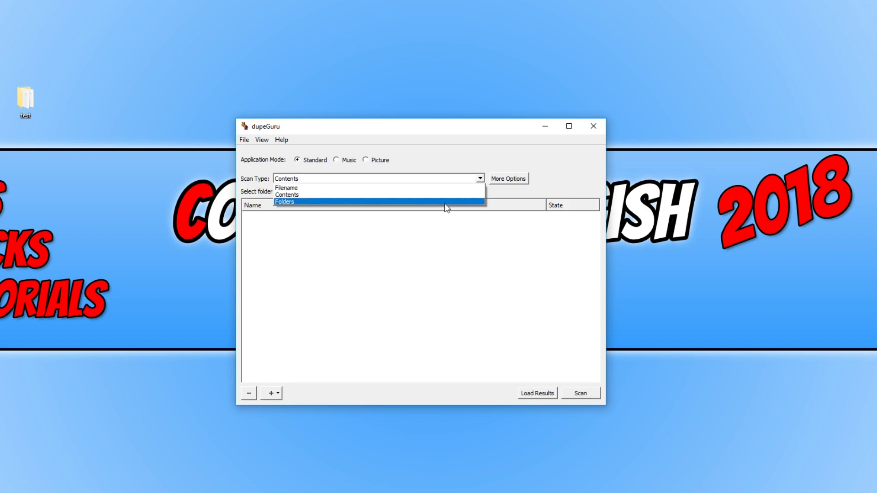
pyautogui.click(551, 169)
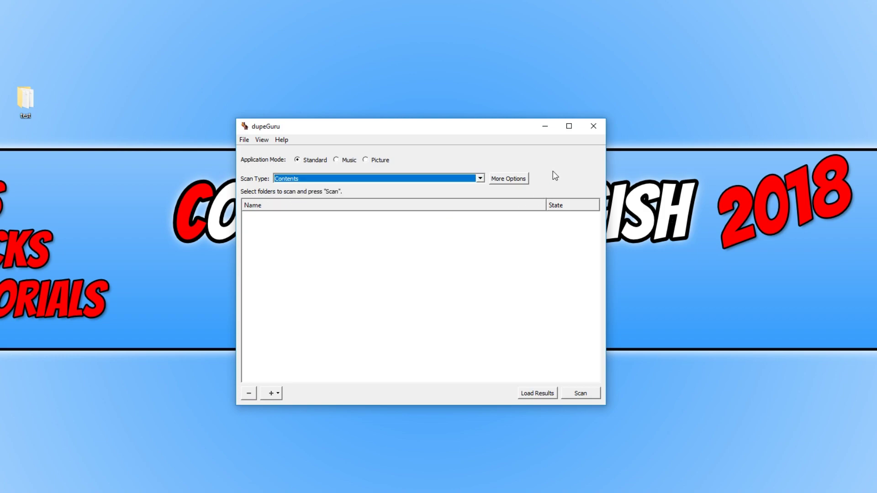
pyautogui.click(525, 179)
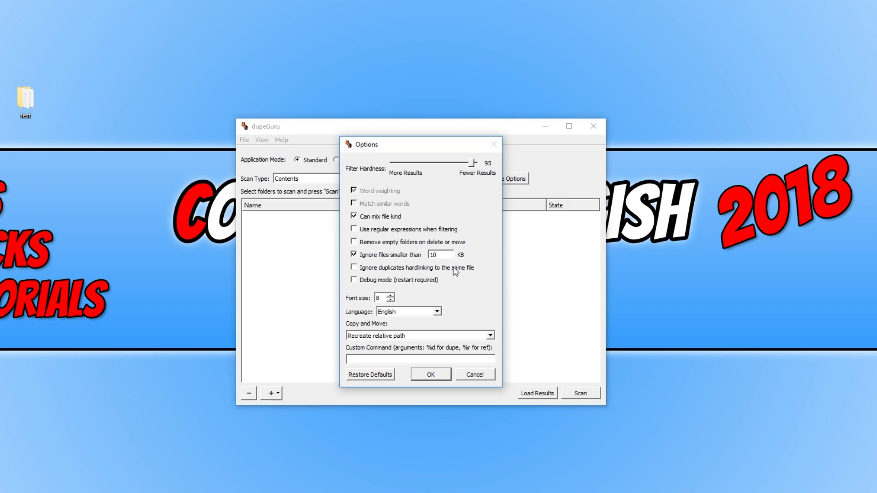
pyautogui.click(431, 375)
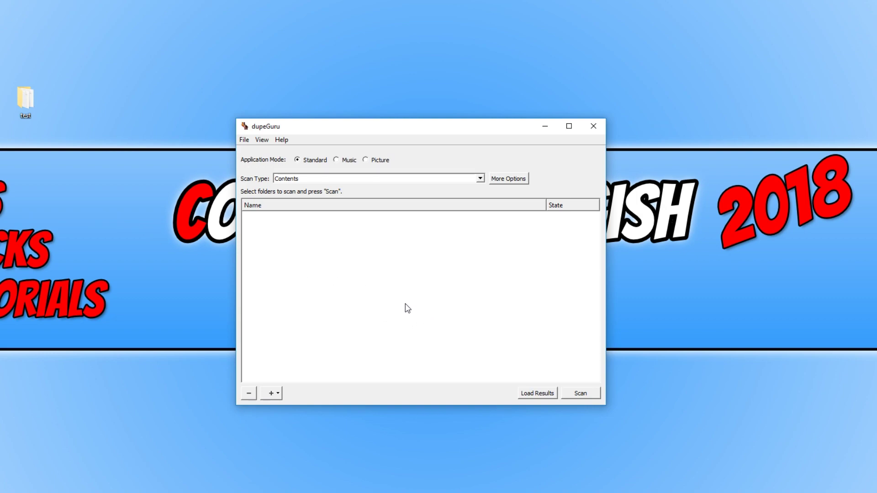
# - Add the Desktop\test folder to dupeGuru's list of folders to scan
pyautogui.click(276, 396)
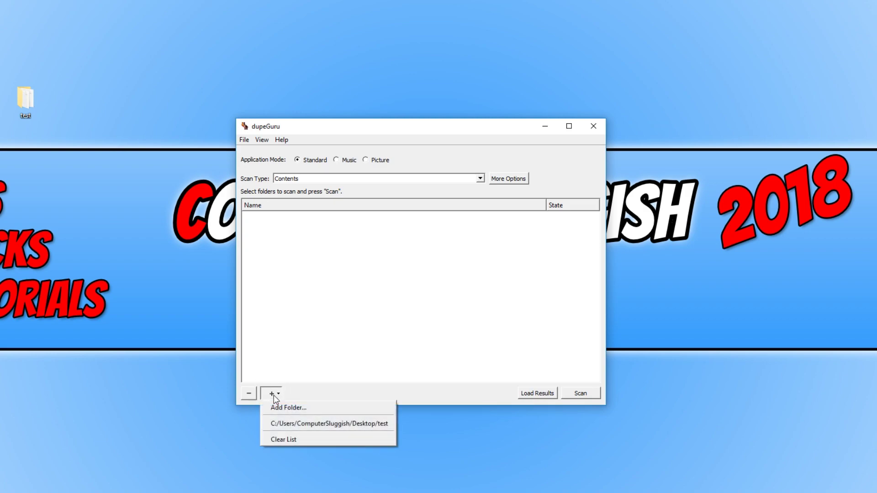
pyautogui.click(318, 413)
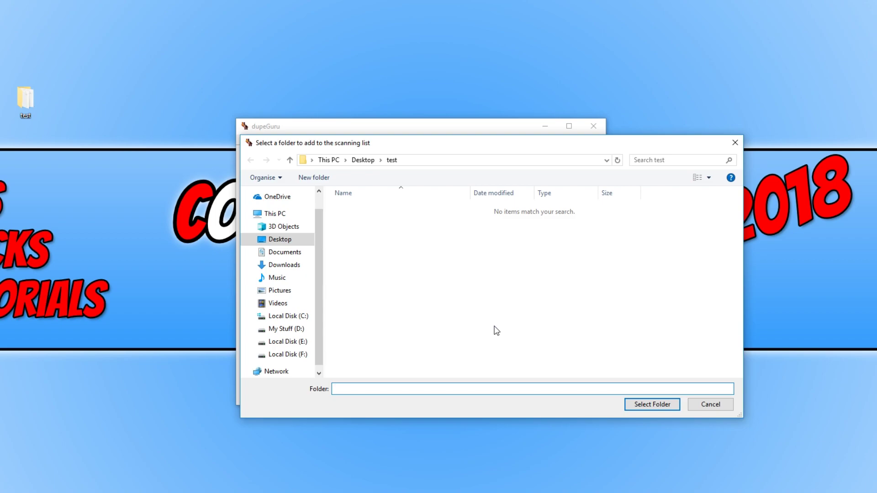
pyautogui.click(661, 406)
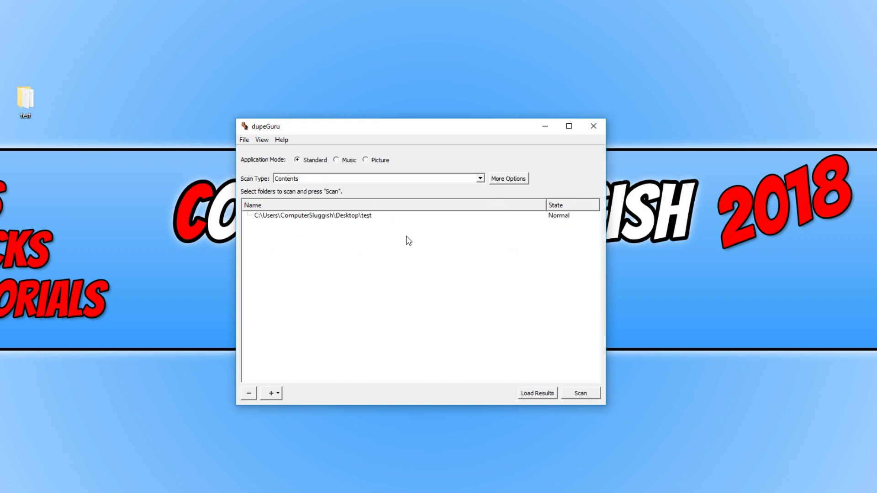
# - Scan the test folder, confirm the new scan, and dismiss the 'No duplicates found' message
pyautogui.click(592, 393)
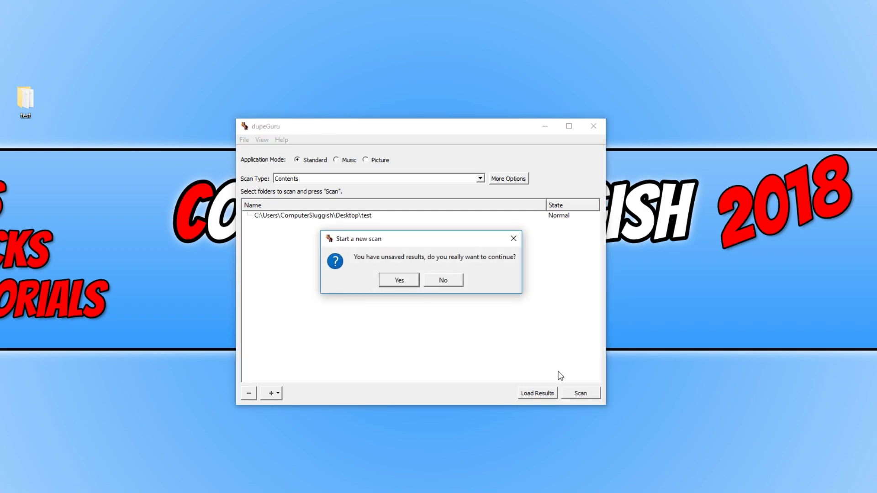
pyautogui.click(400, 280)
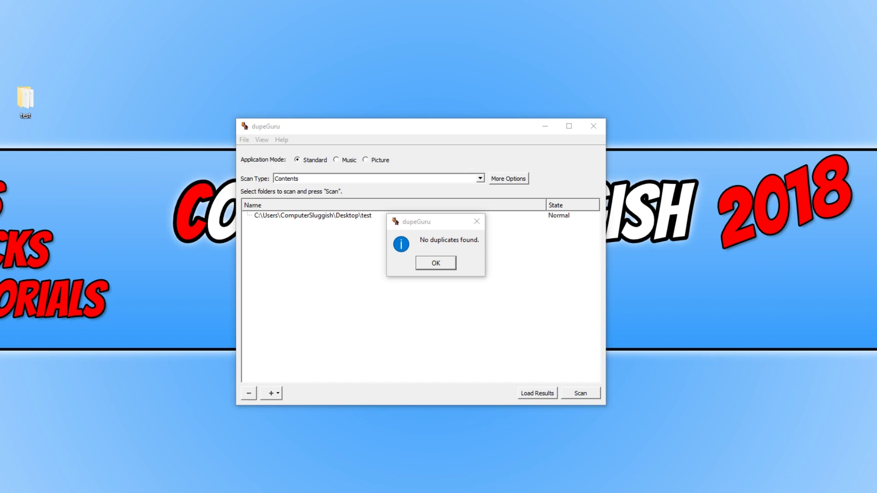
pyautogui.click(480, 237)
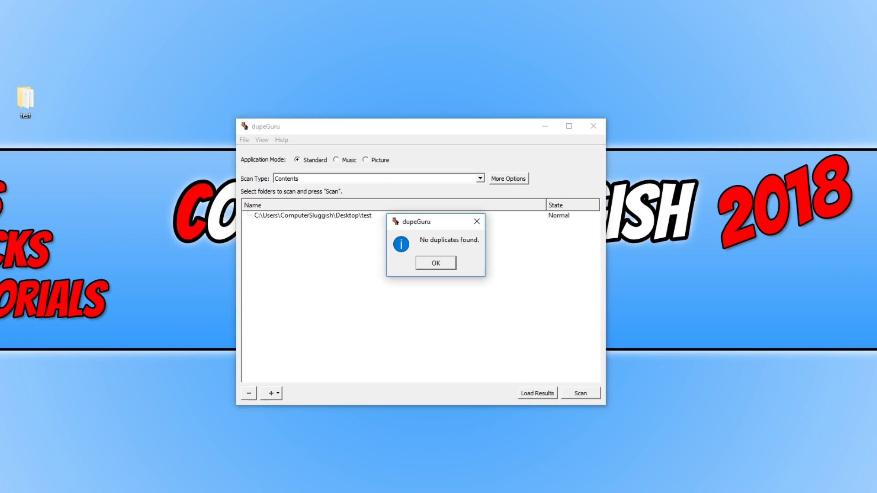
pyautogui.click(448, 264)
# - Accept the scan options and rescan, listing the two text files as a 100% match
pyautogui.click(522, 179)
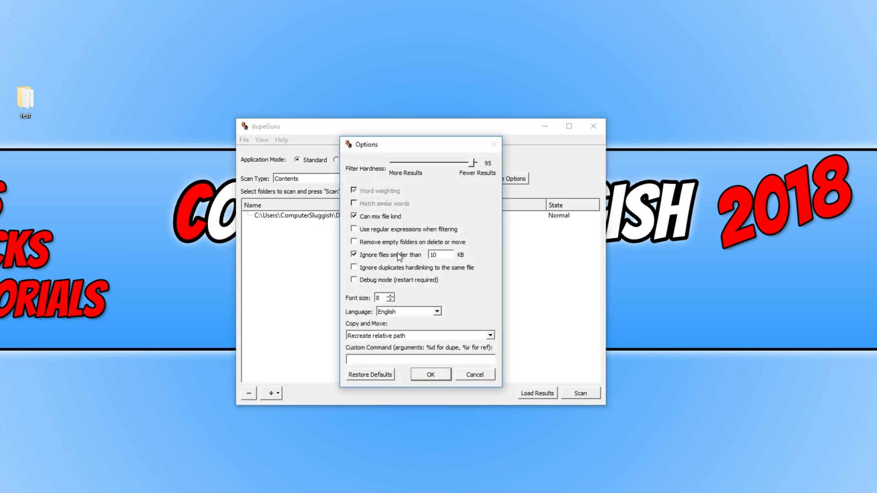
pyautogui.click(440, 375)
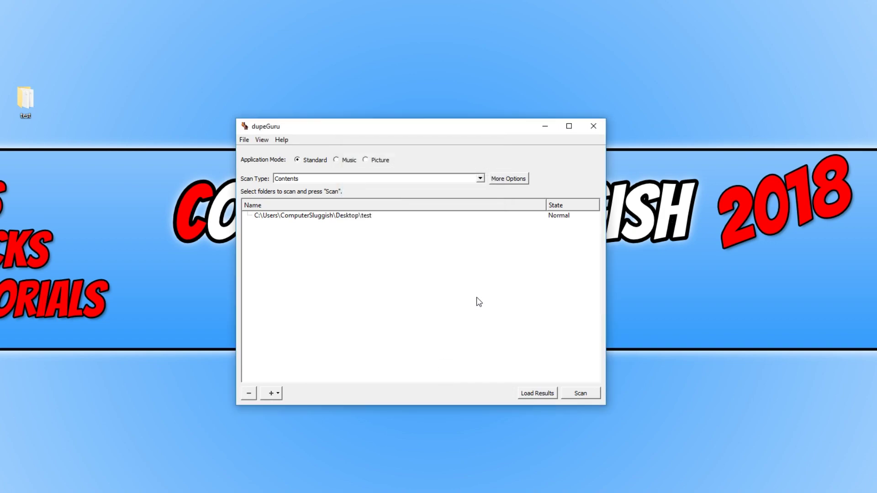
pyautogui.click(581, 393)
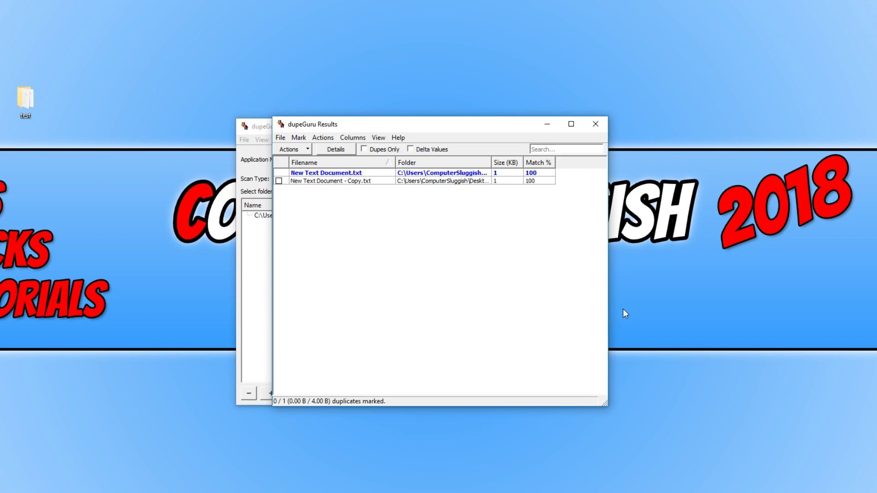
# - Open the Desktop\test folder containing New Text Document.txt from the results' context menu
pyautogui.rightClick(356, 176)
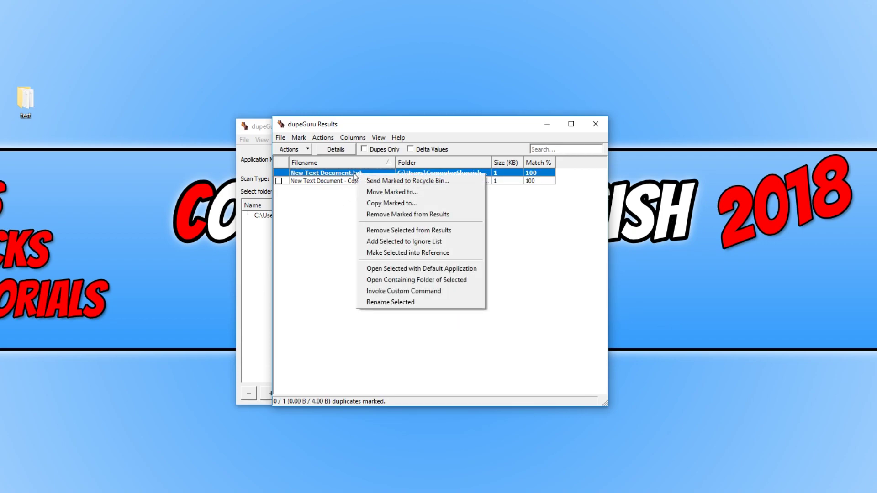
pyautogui.click(460, 281)
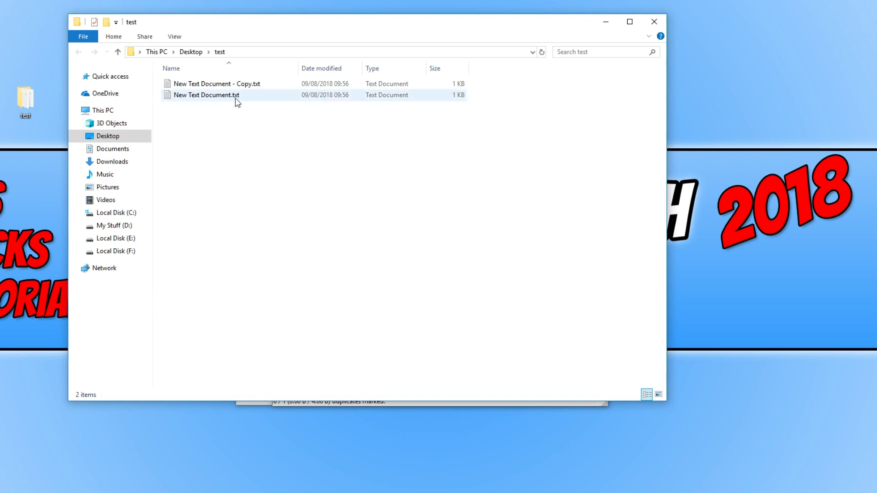
# - Open both text files in Notepad, confirm each says 'test', close them, and minimize Explorer
pyautogui.click(262, 94)
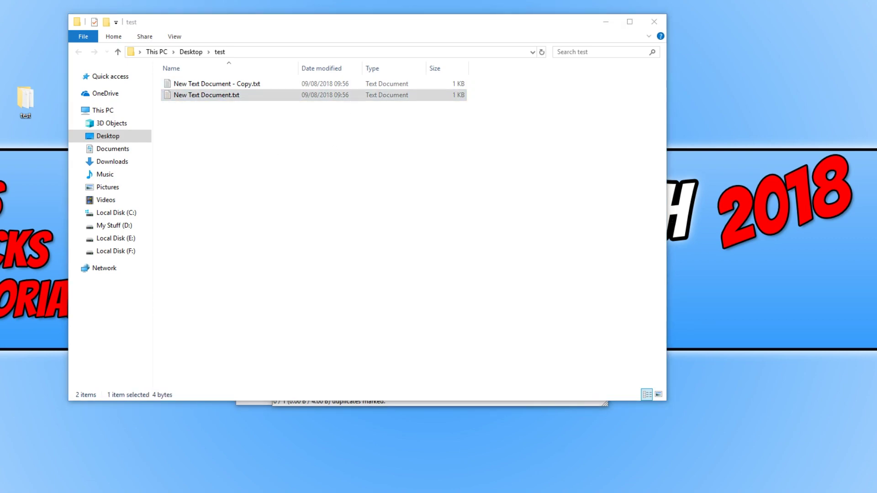
pyautogui.click(274, 83)
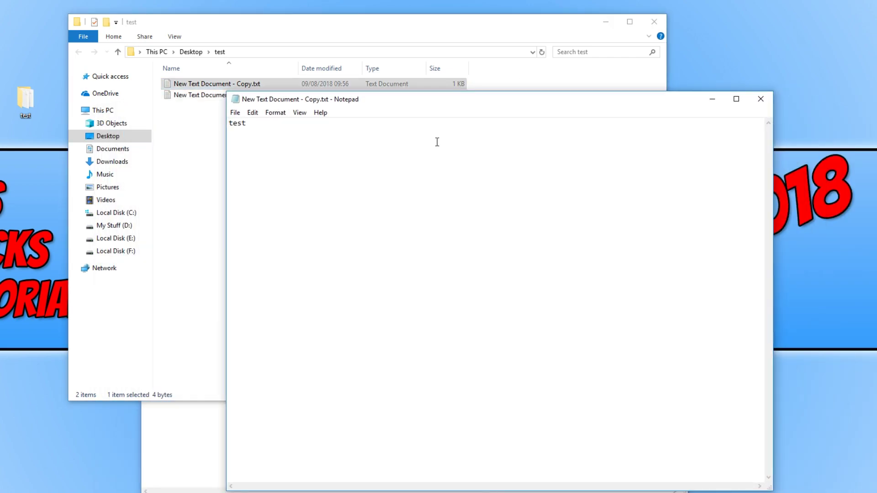
pyautogui.click(171, 439)
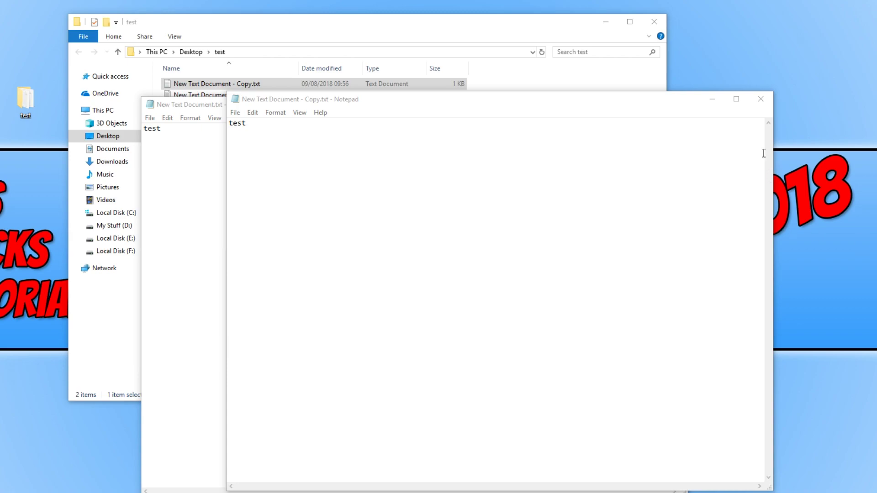
pyautogui.click(760, 99)
pyautogui.click(678, 107)
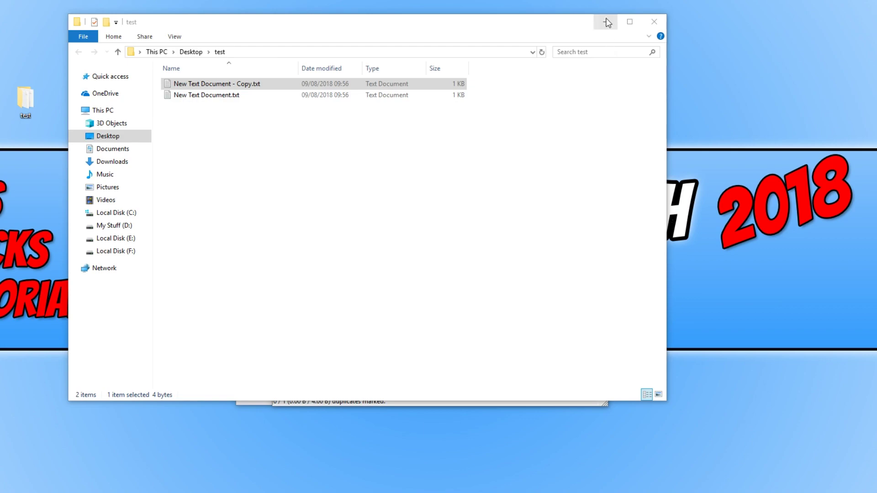
pyautogui.click(606, 21)
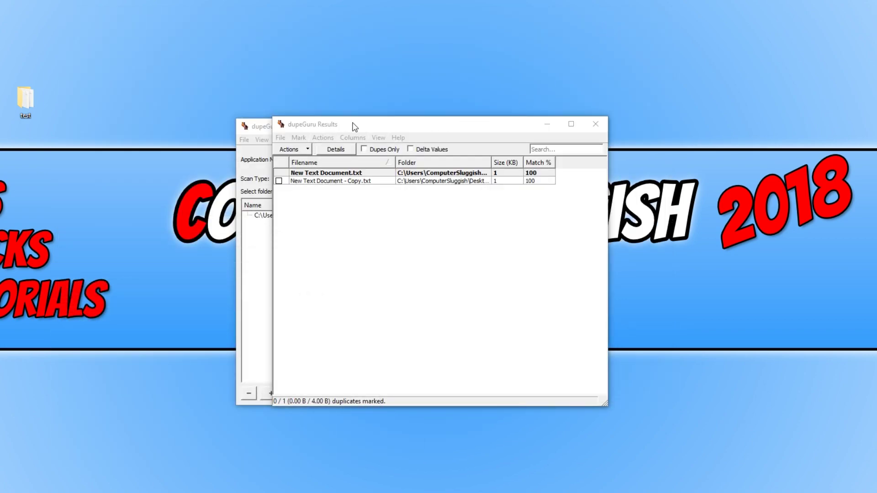
pyautogui.click(352, 123)
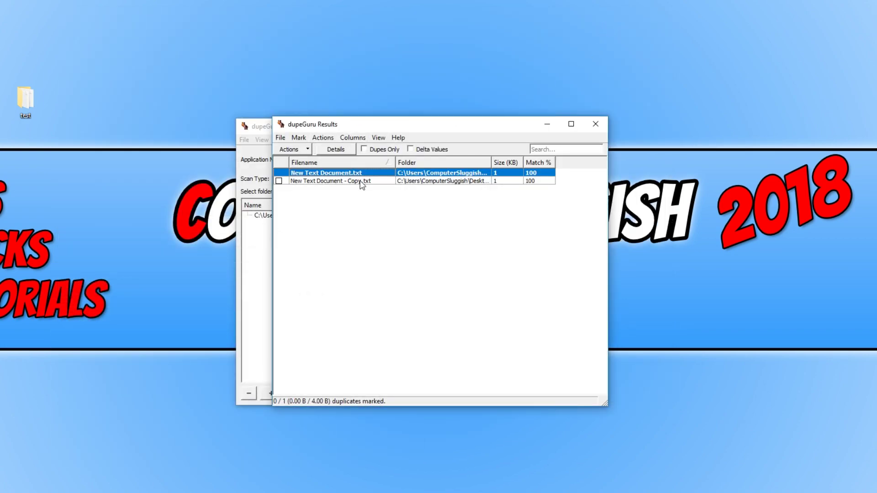
pyautogui.rightClick(465, 183)
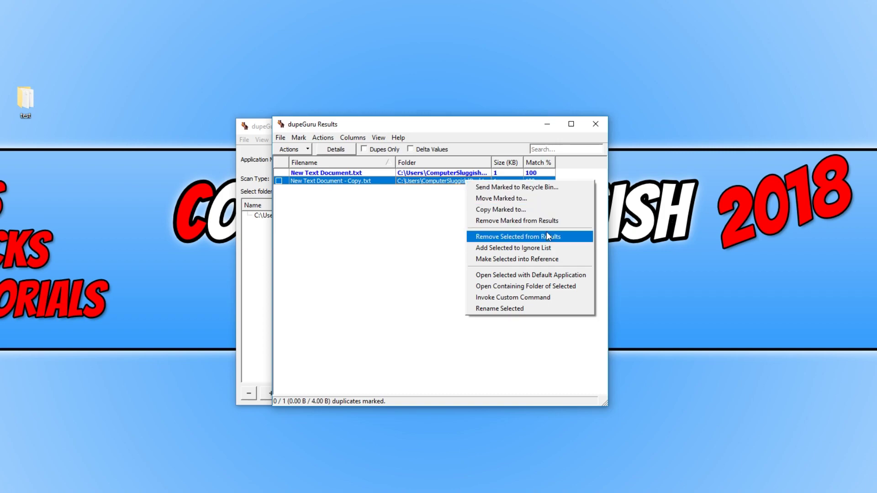
pyautogui.click(573, 274)
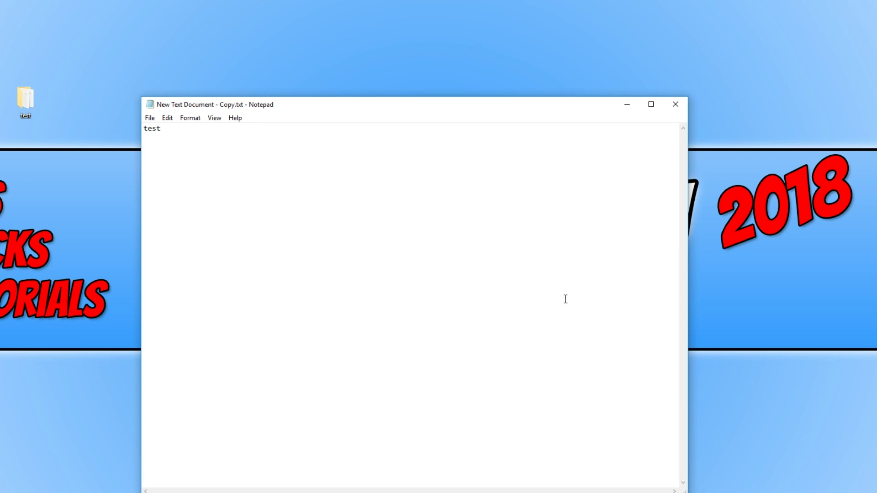
pyautogui.click(676, 106)
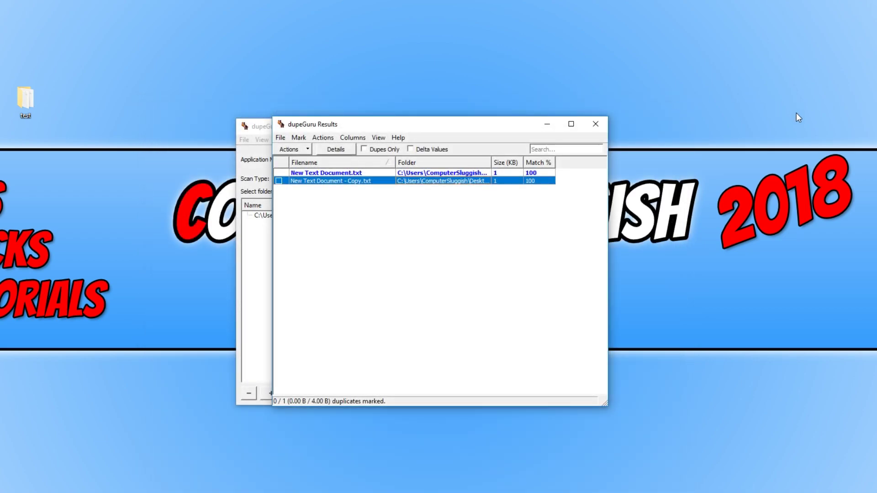